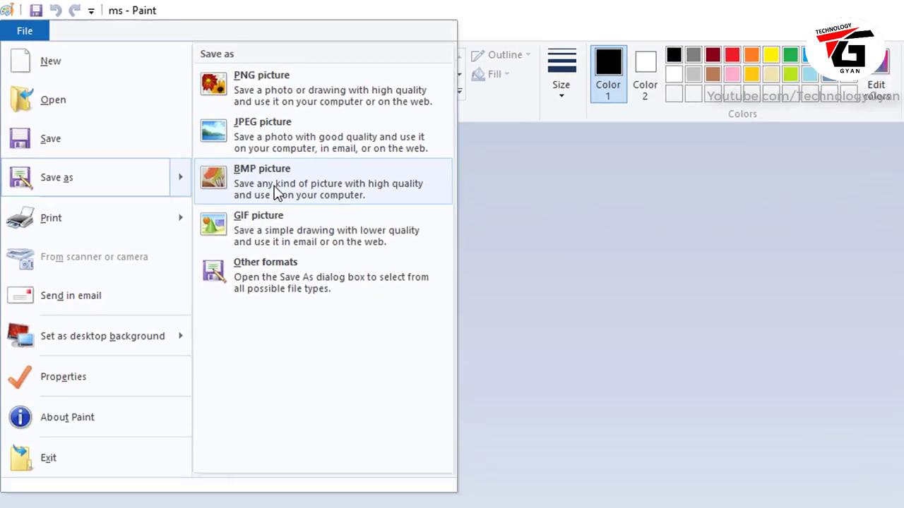
Step: Save the picture to the Desktop as a 24-bit BMP file named 1, and minimize the image editor
click(276, 191)
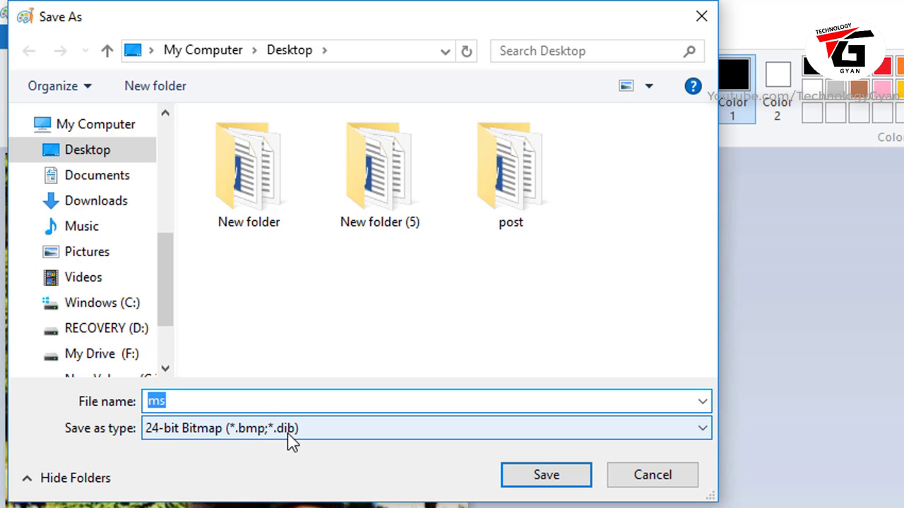
click(179, 402)
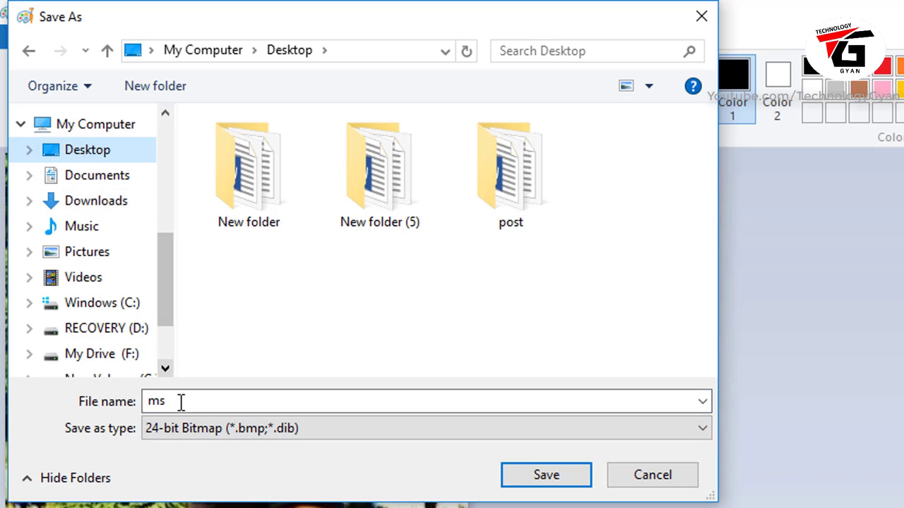
double_click(182, 403)
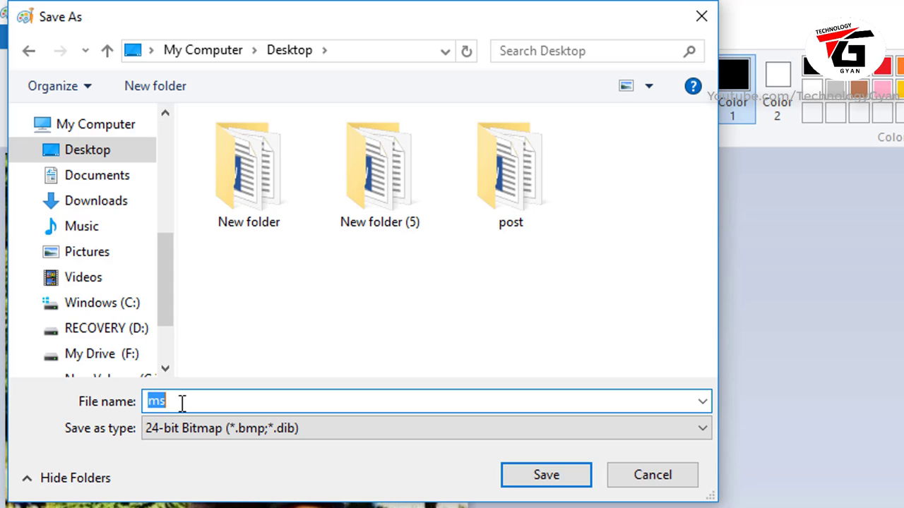
text(1)
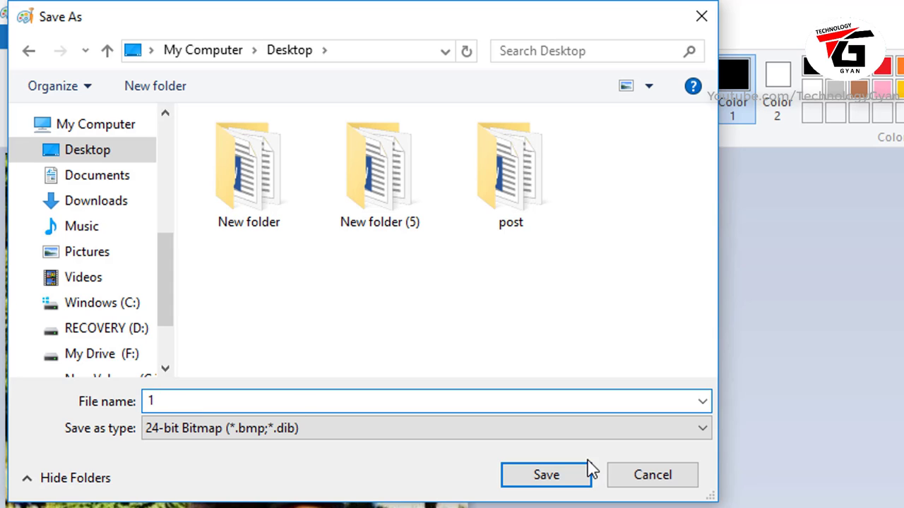
click(541, 476)
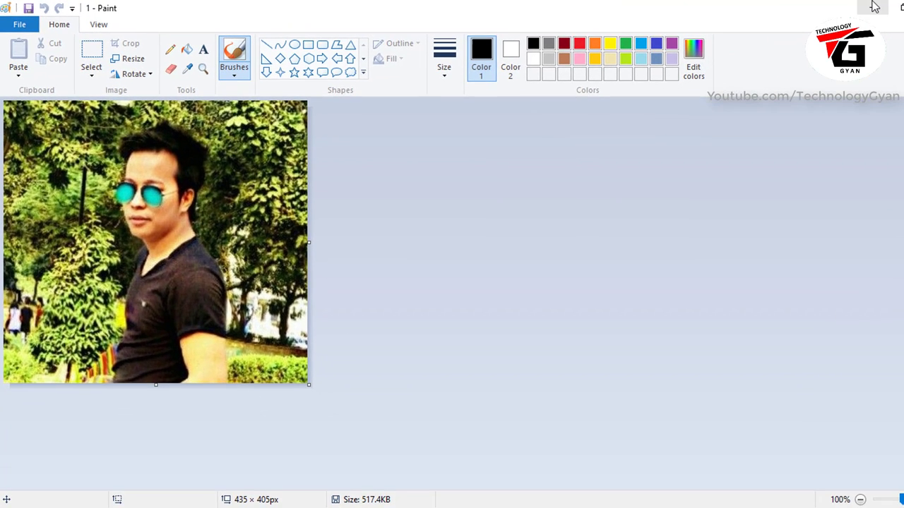
click(874, 7)
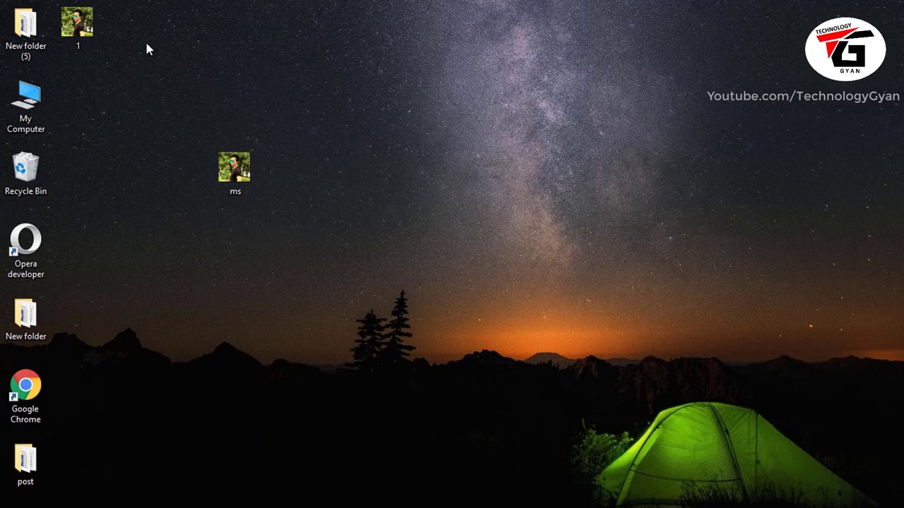
Step: Move the picture 1 lower on the desktop and delete the original ms picture
drag(88, 32, 140, 251)
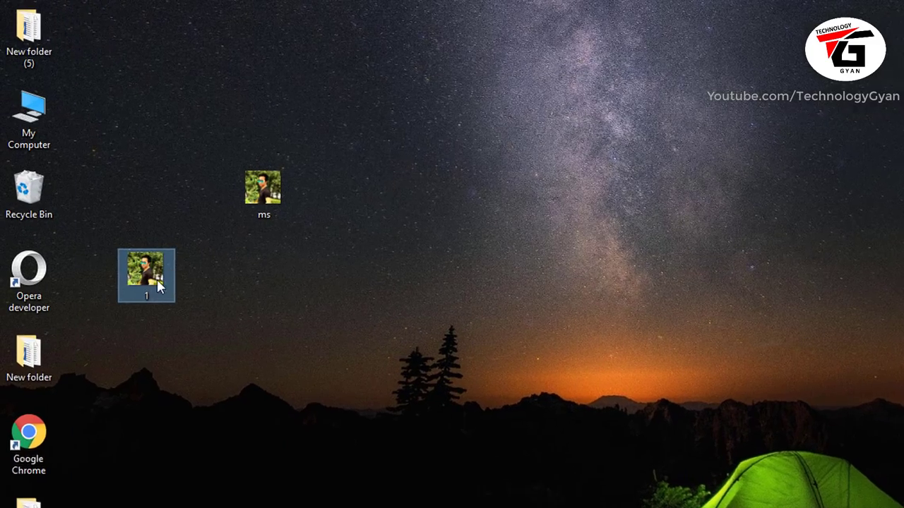
click(273, 186)
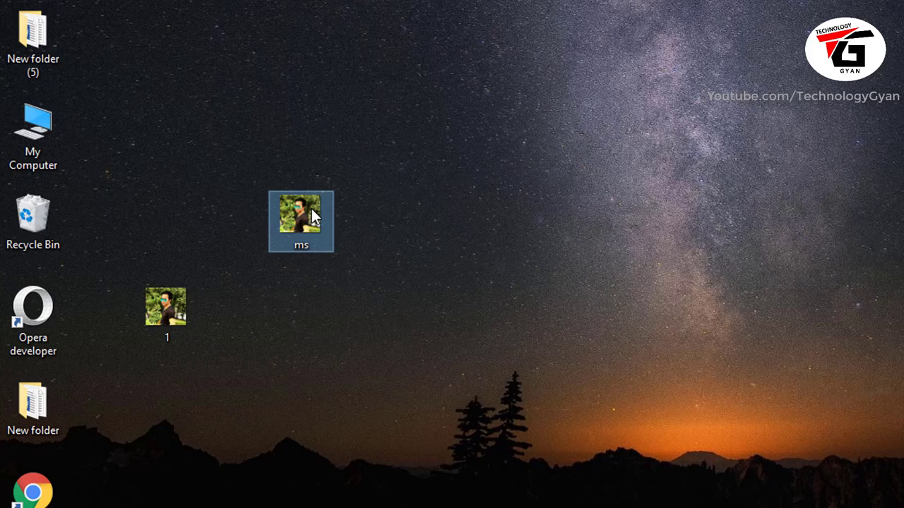
key(Delete)
key(Return)
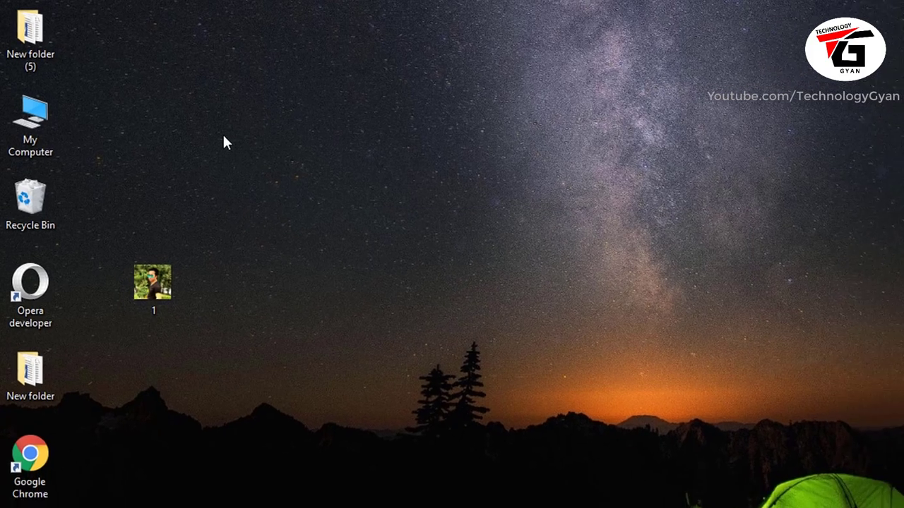
Step: Create a new text document on the desktop with its default name and open it in Notepad
right_click(242, 147)
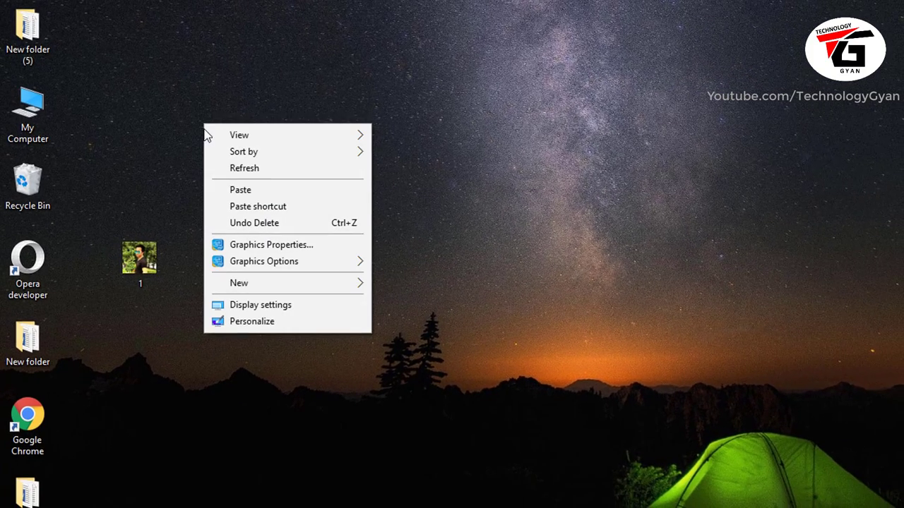
mouse_move(258, 285)
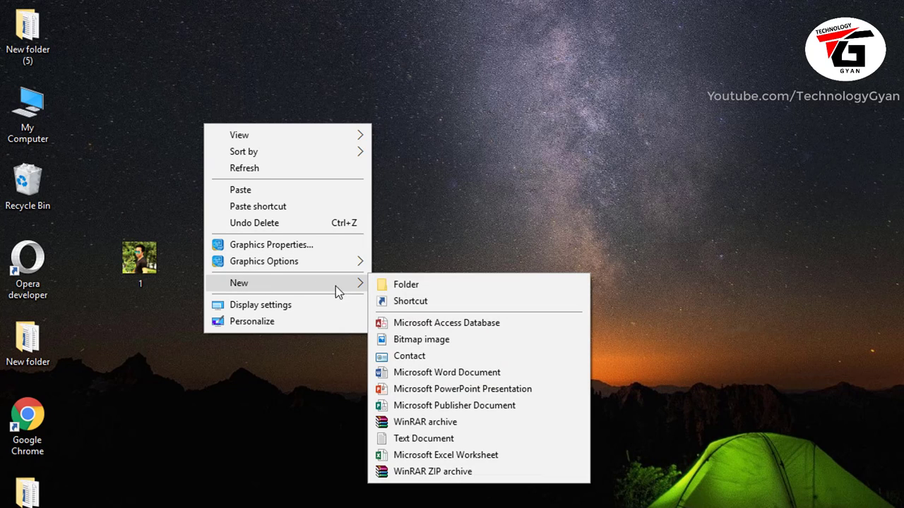
click(416, 439)
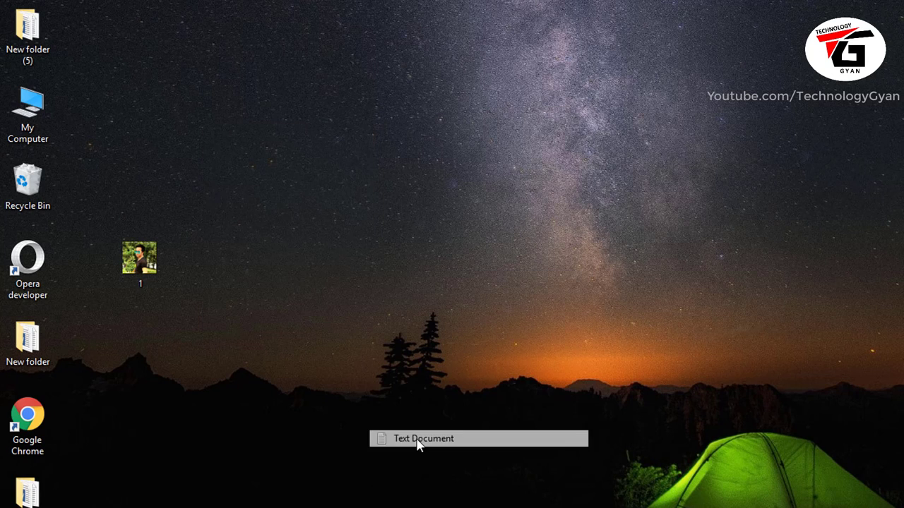
key(Return)
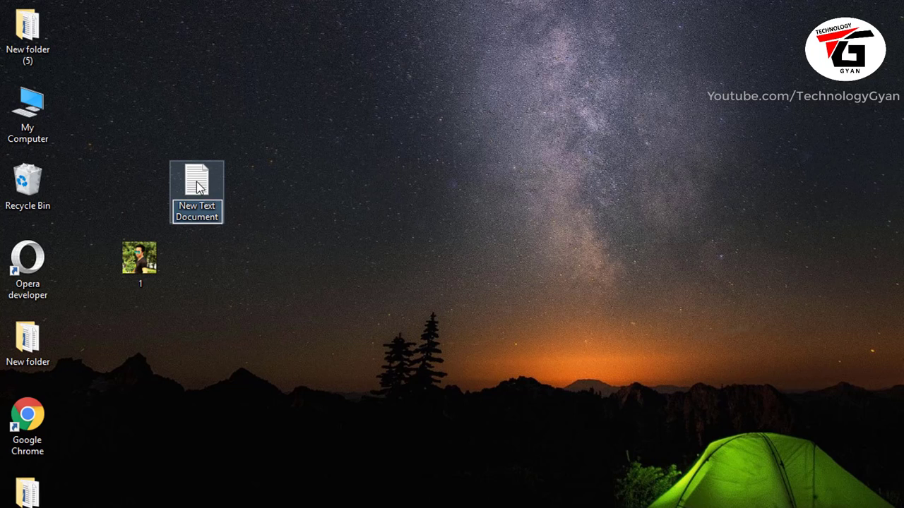
key(Return)
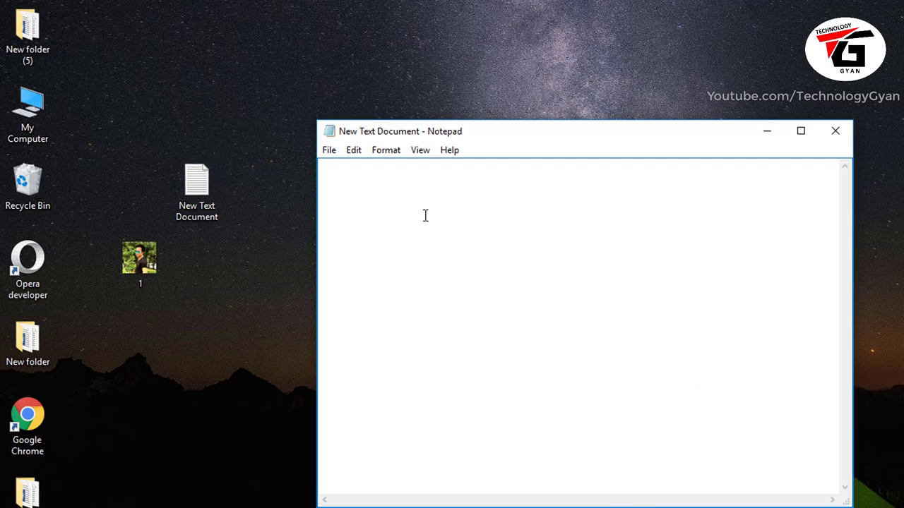
Step: Write the lines "[autorun]" and "icon = 1.bmp" in the document, and check the picture's file extension in its properties
text([autorun)
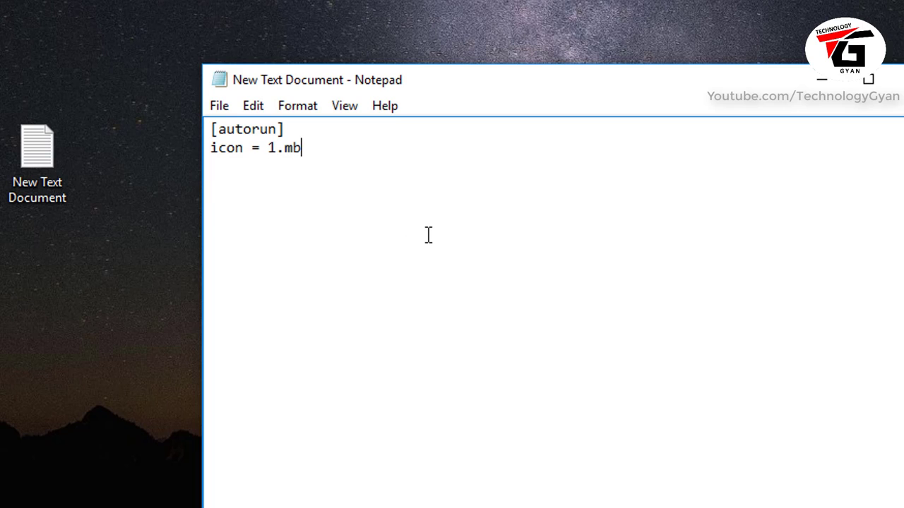
text(bmp)
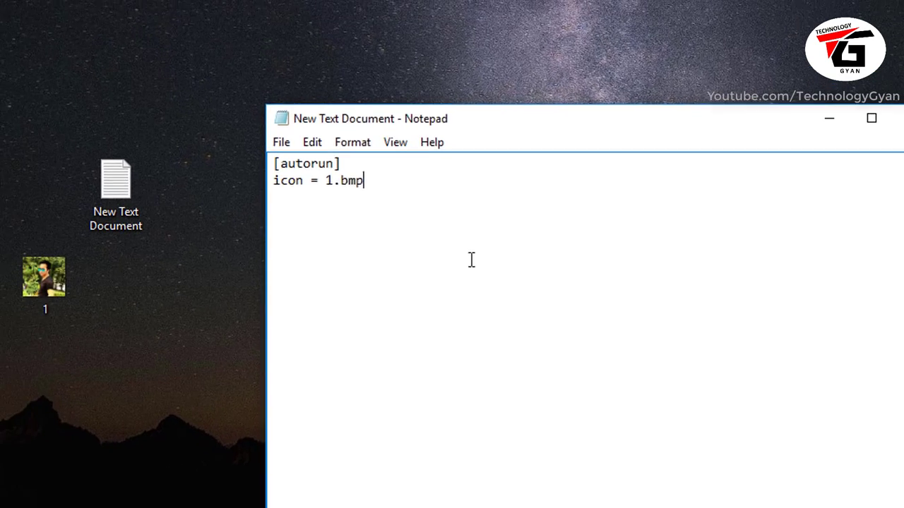
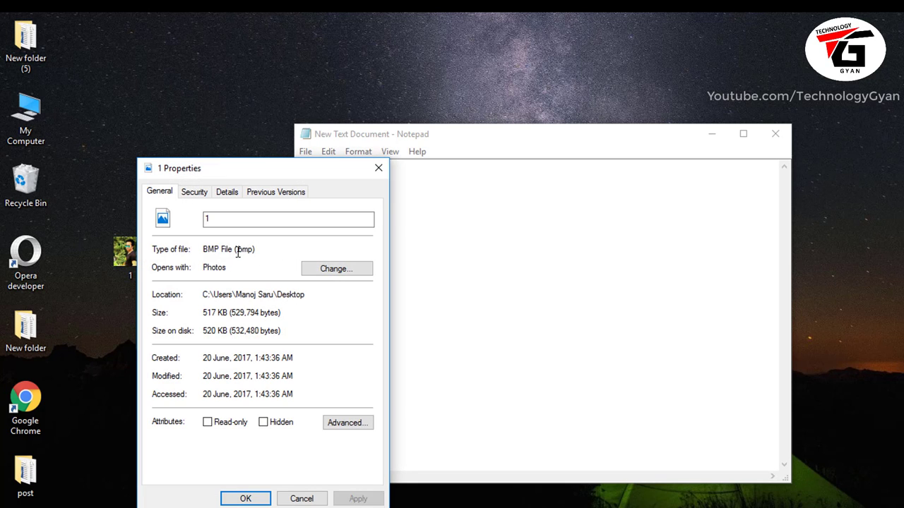
drag(236, 251, 251, 251)
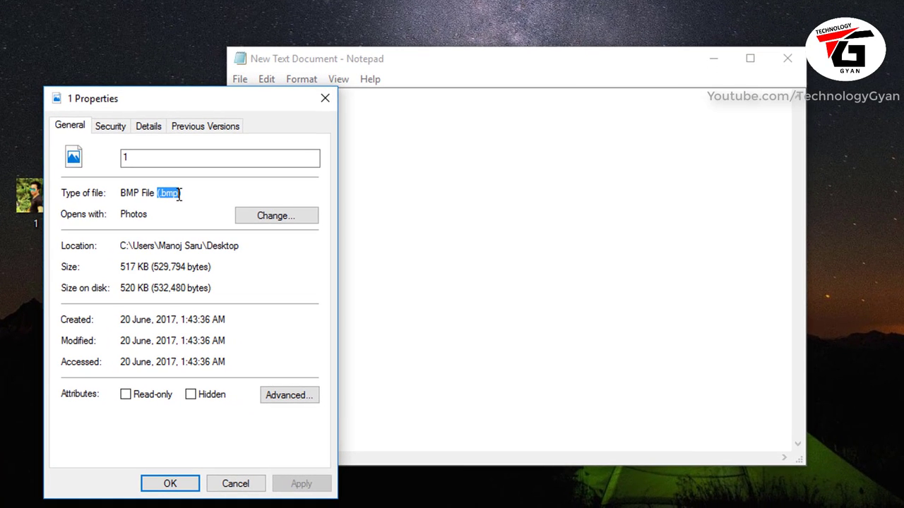
click(325, 98)
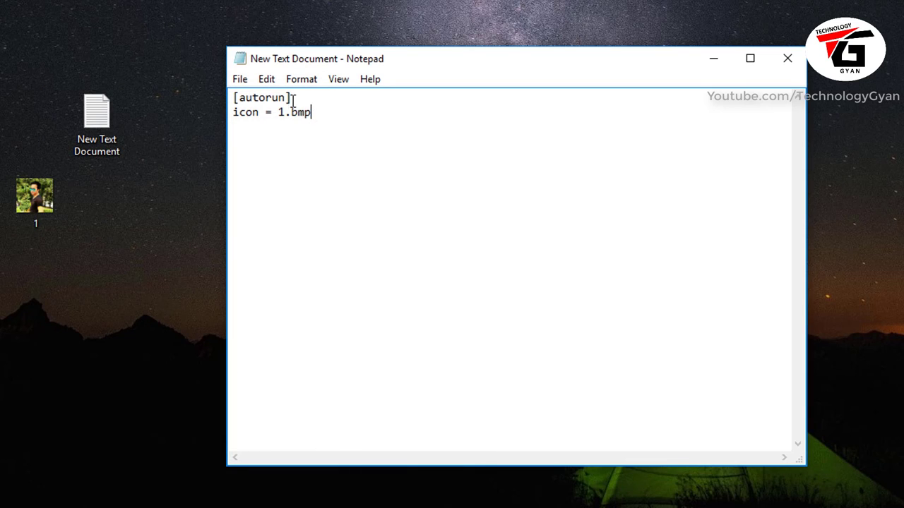
Step: Save the text document to the Desktop under the file name autorun.inf
click(239, 79)
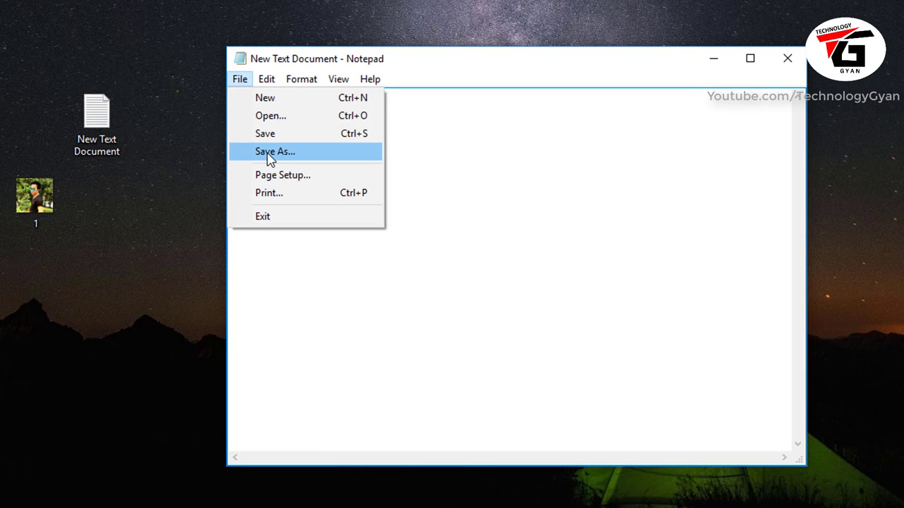
click(271, 152)
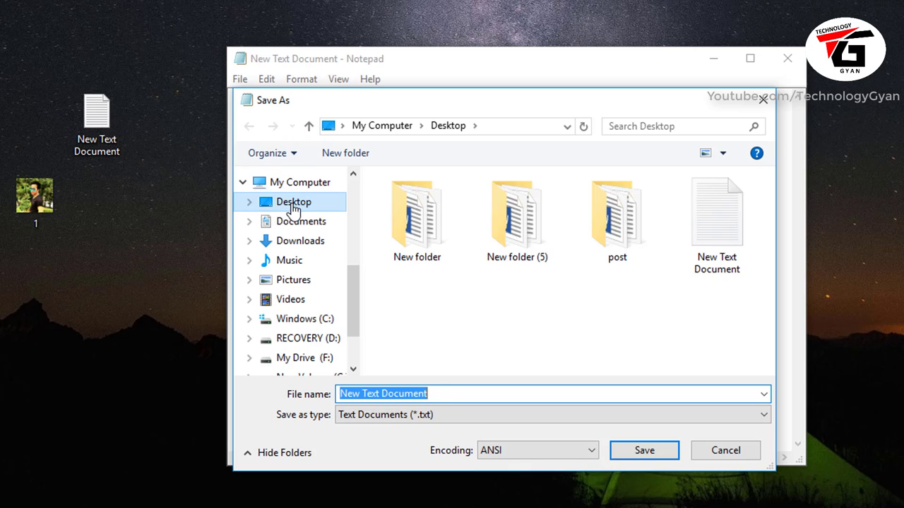
click(314, 203)
drag(341, 393, 432, 393)
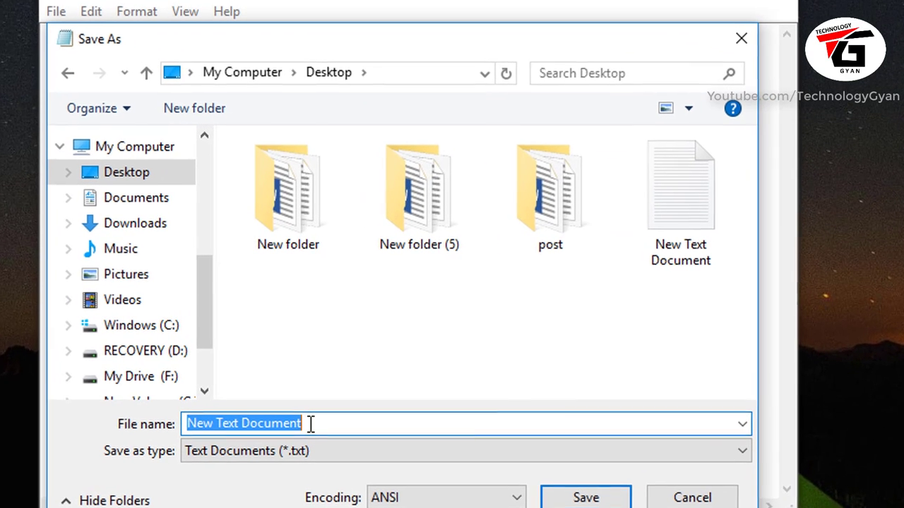
text(autorun.inf)
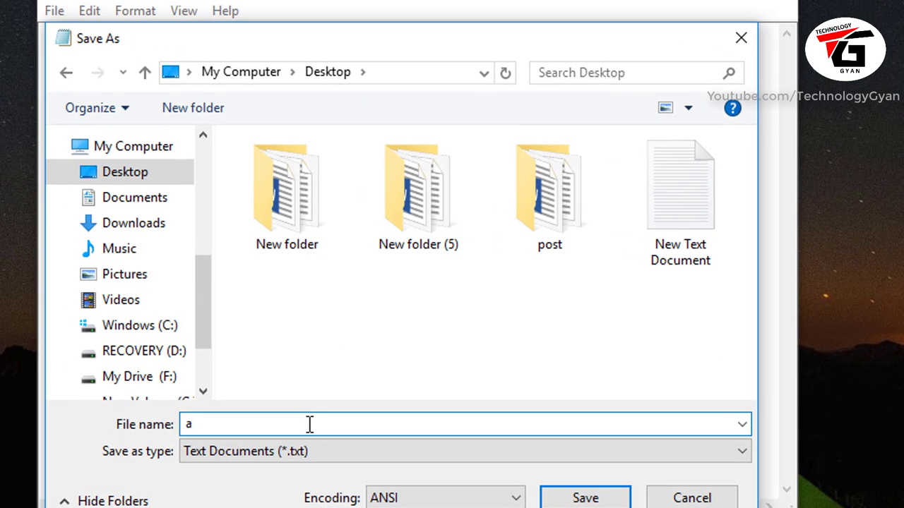
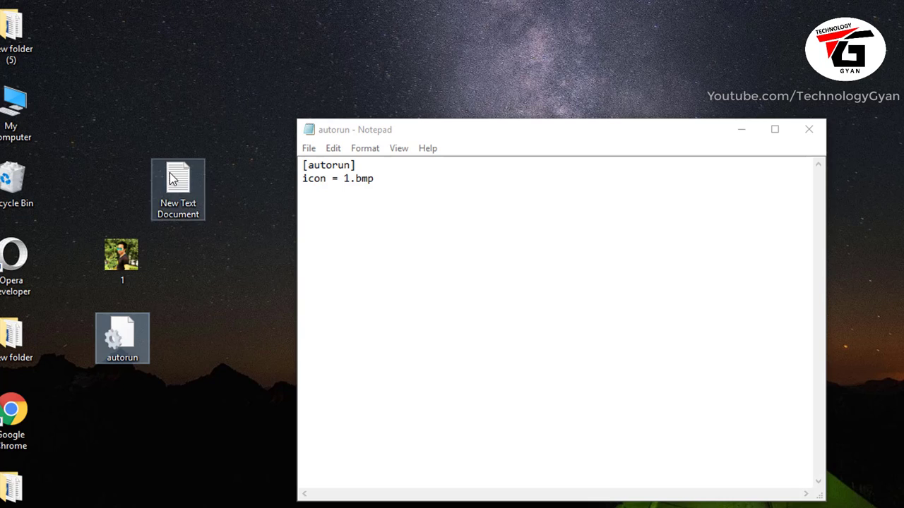
Step: Move the New Text Document icon away from the other two files and open the (H:) drive from My Computer
drag(177, 185, 176, 111)
drag(168, 233, 96, 349)
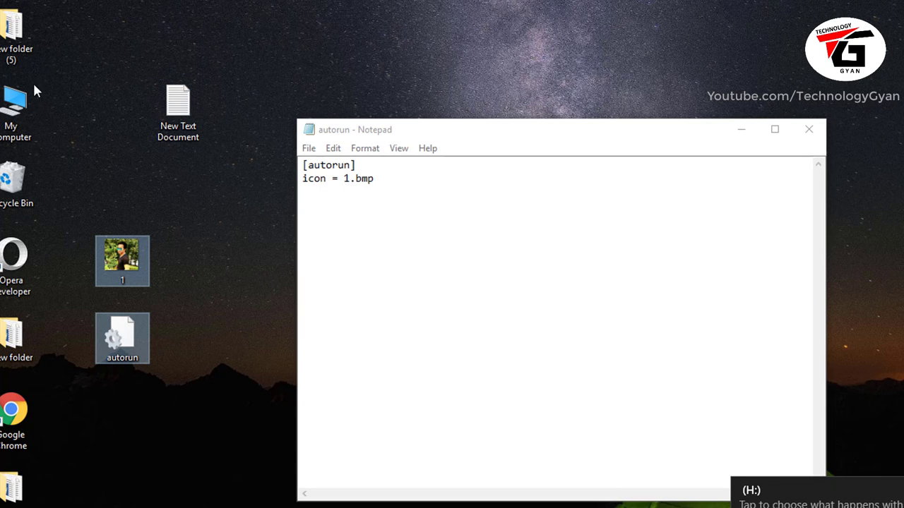
double_click(11, 116)
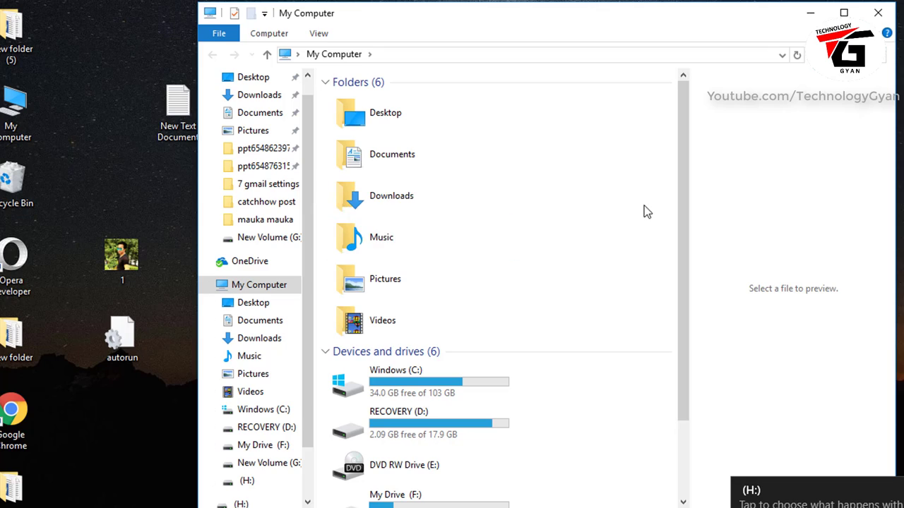
scroll(672, 212, down, 3)
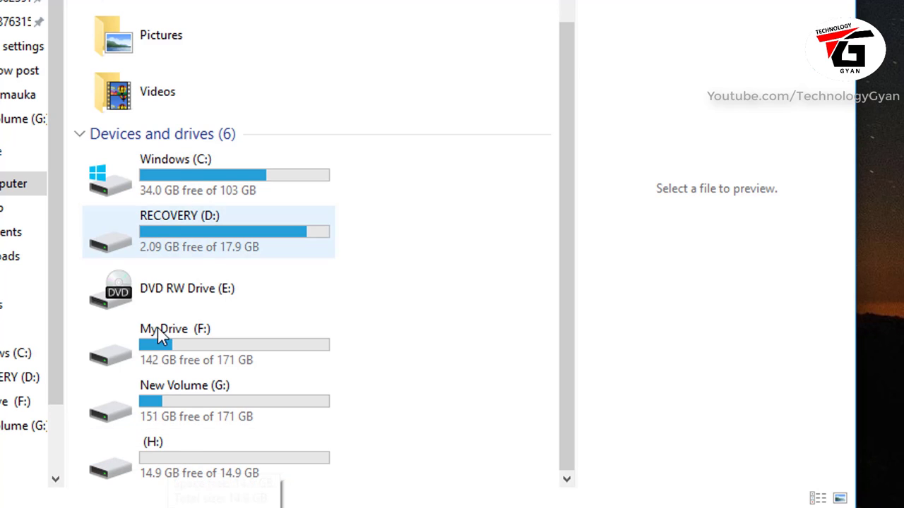
double_click(218, 460)
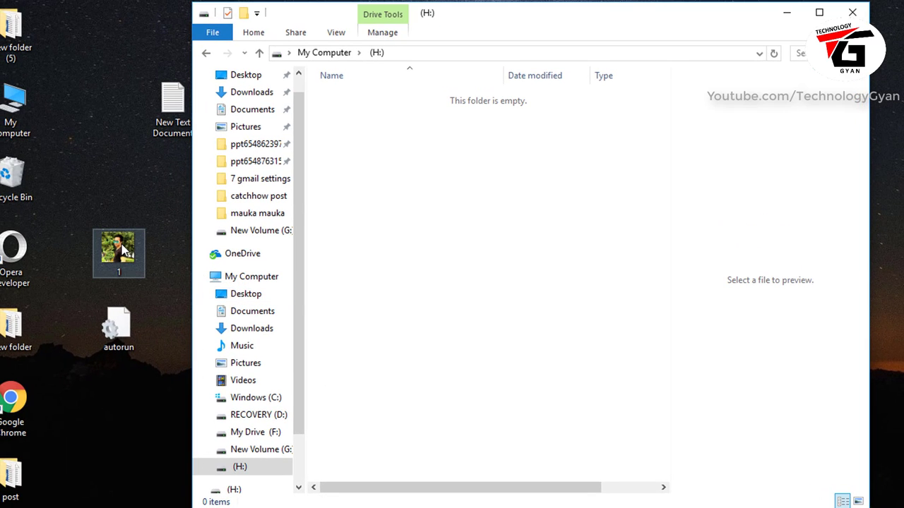
Step: Copy the picture 1 and the autorun file from the desktop into the (H:) drive
click(123, 248)
ctrl+click(125, 329)
right_click(111, 240)
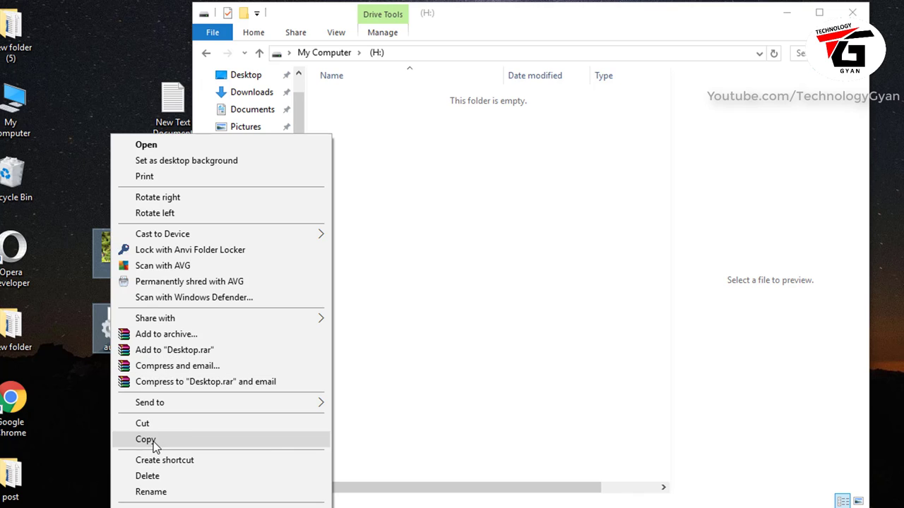
click(154, 439)
click(433, 218)
right_click(431, 211)
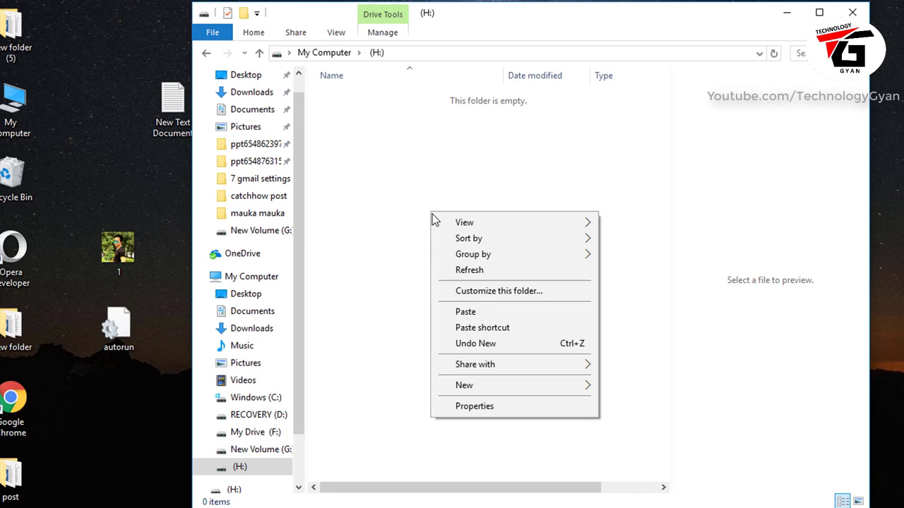
click(483, 311)
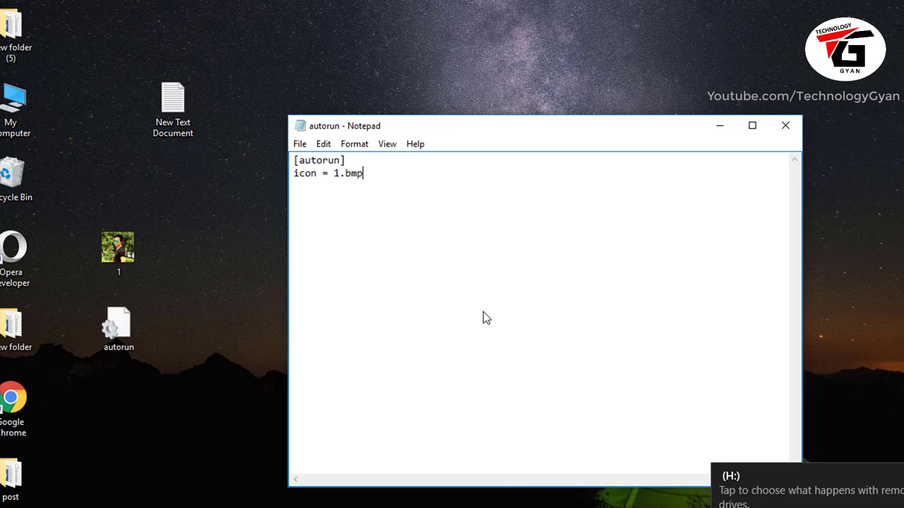
Step: Reopen My Computer in a maximized window and examine the icon of the (H:) drive
click(30, 120)
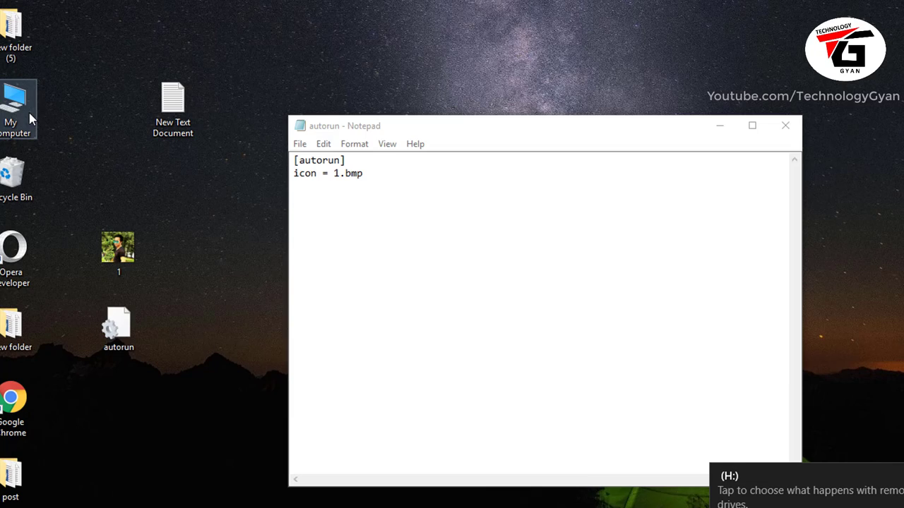
double_click(30, 118)
drag(666, 300, 670, 423)
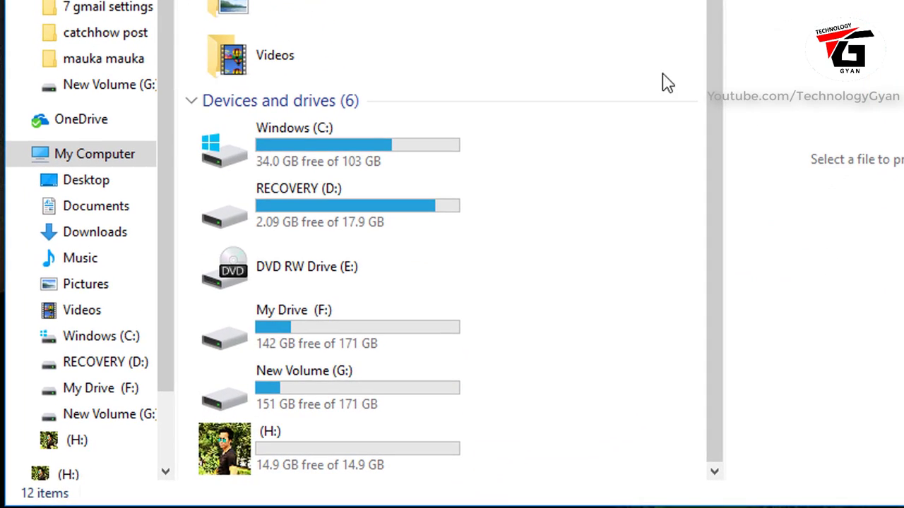
key(super+Up)
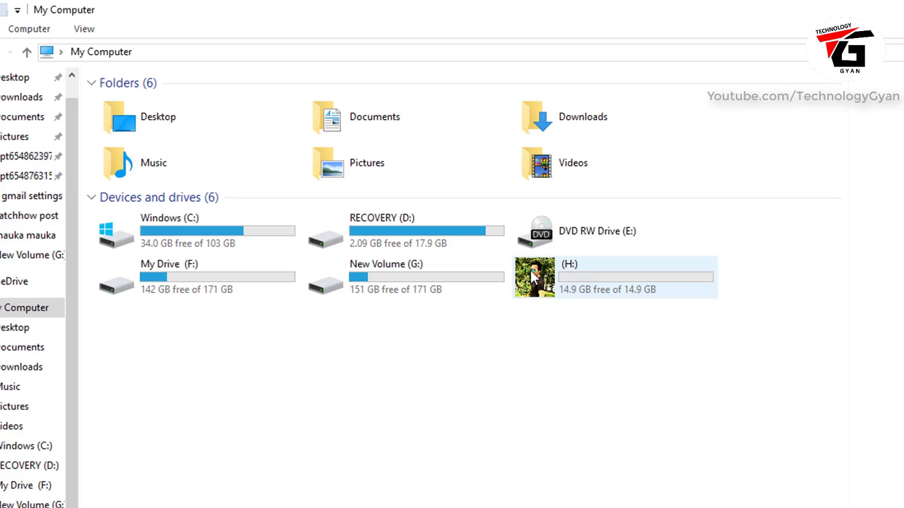
click(573, 287)
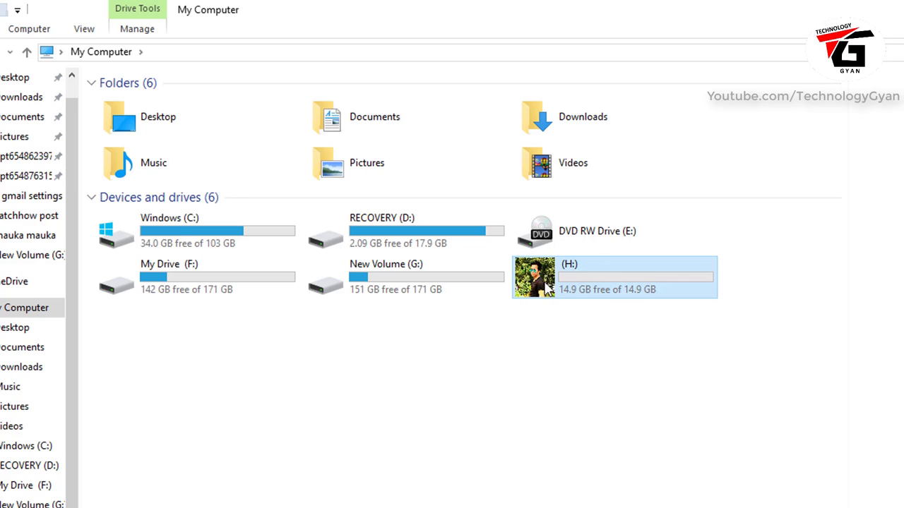
Step: Open the (H:) drive twice to examine its contents, returning to My Computer each time
double_click(604, 297)
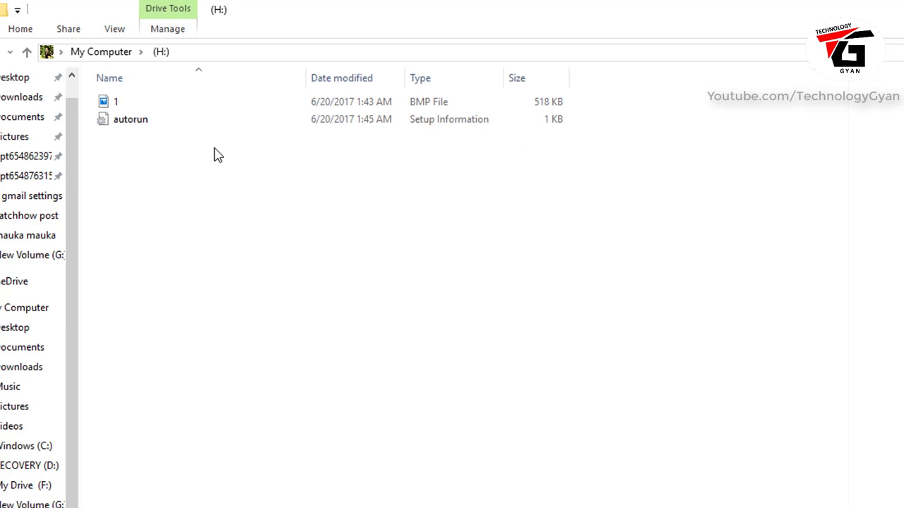
key(BackSpace)
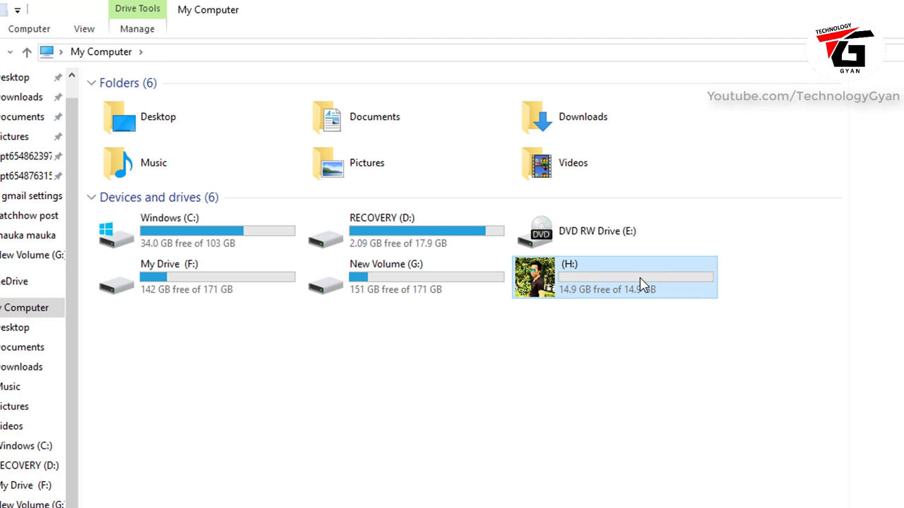
double_click(643, 284)
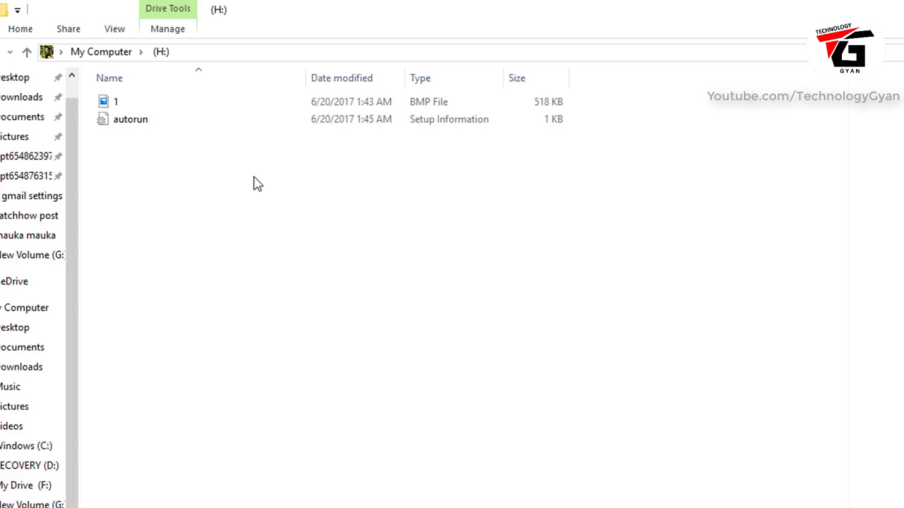
key(BackSpace)
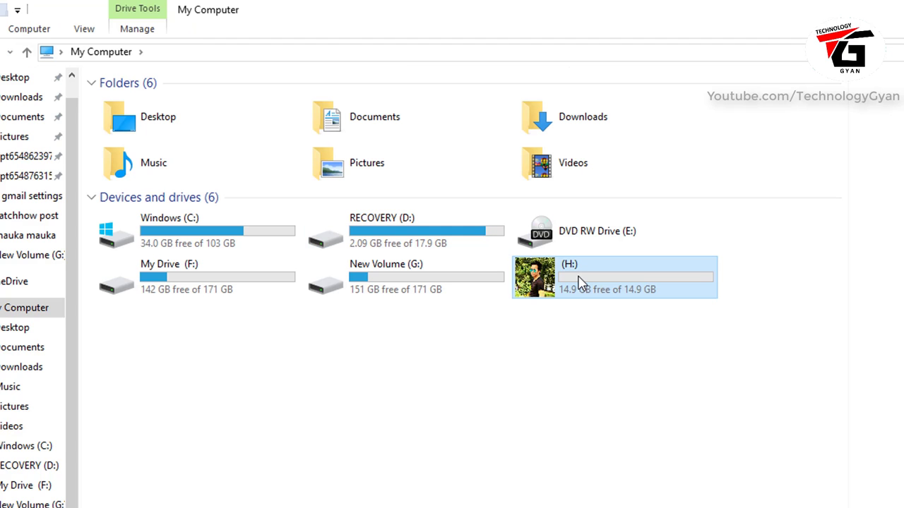
Step: Open the (H:) drive and apply the Hidden attribute to both the picture 1 and the autorun file
double_click(577, 282)
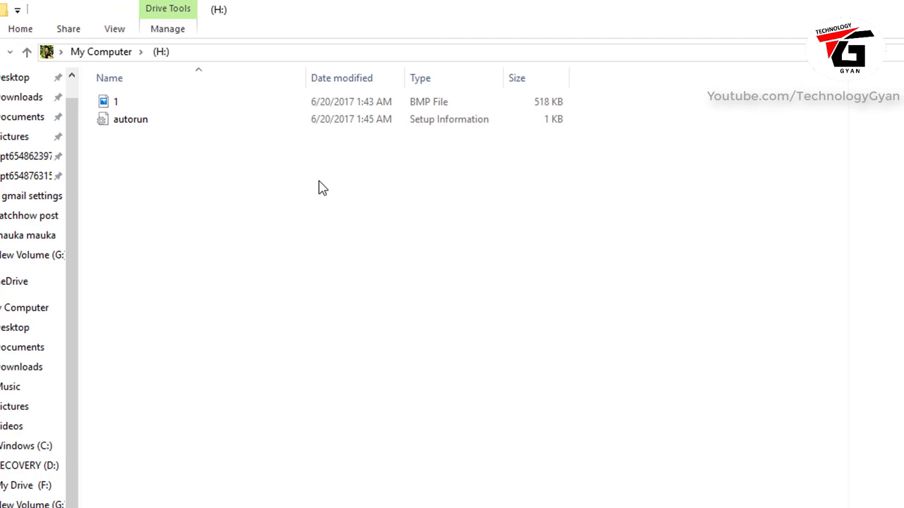
click(134, 120)
shift+click(125, 104)
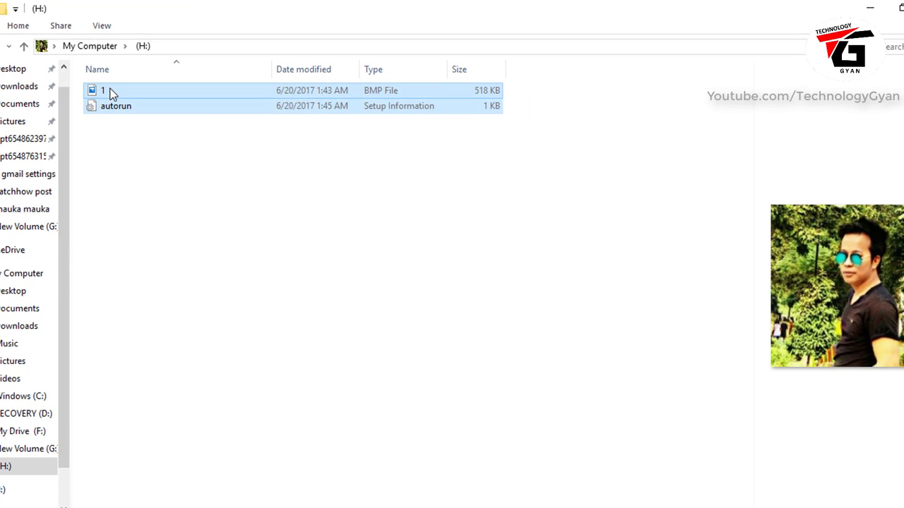
right_click(121, 99)
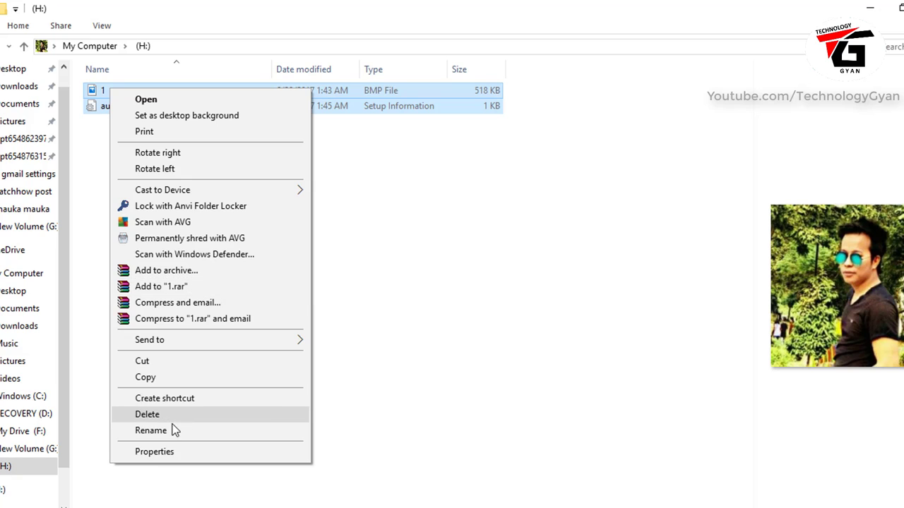
click(161, 454)
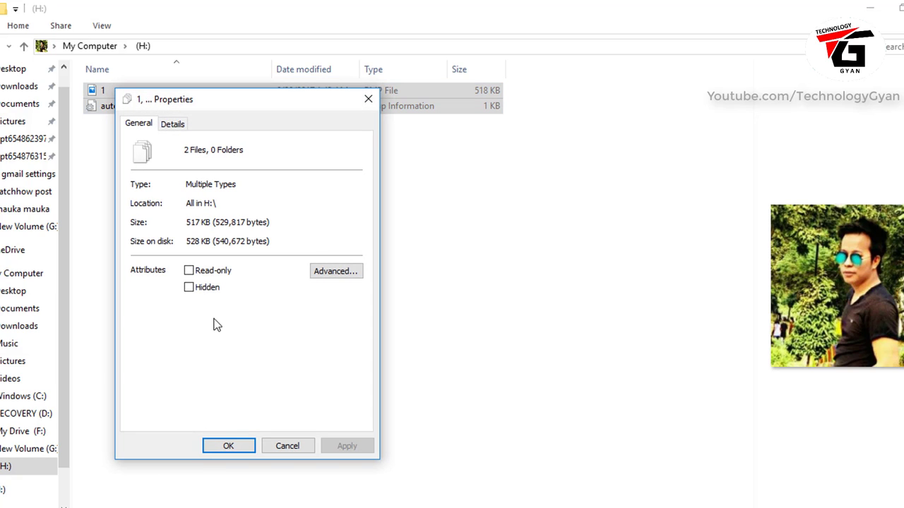
click(189, 288)
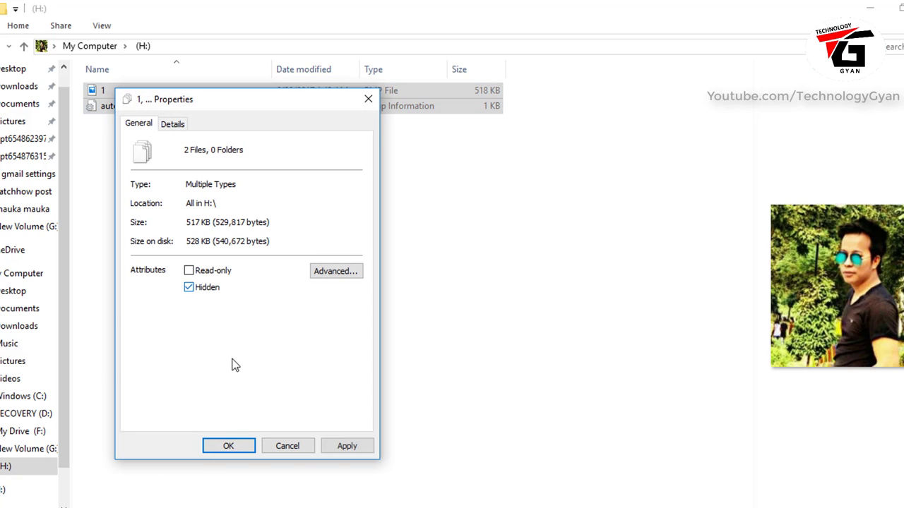
click(349, 447)
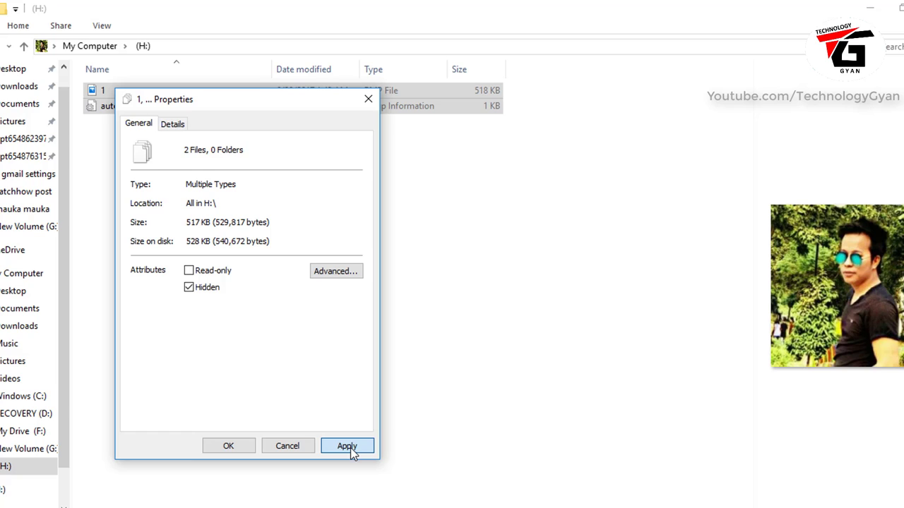
click(228, 446)
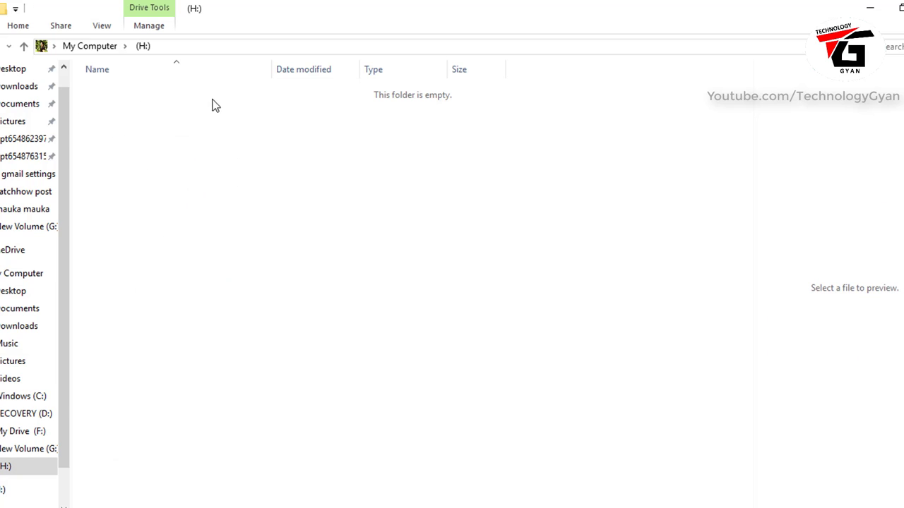
Step: Turn on the display of hidden items for the (H:) drive folder
click(103, 27)
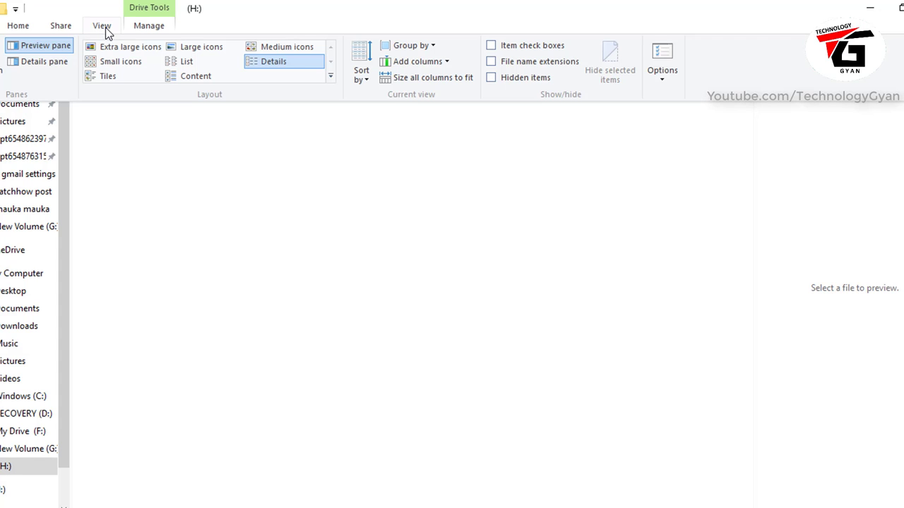
click(490, 77)
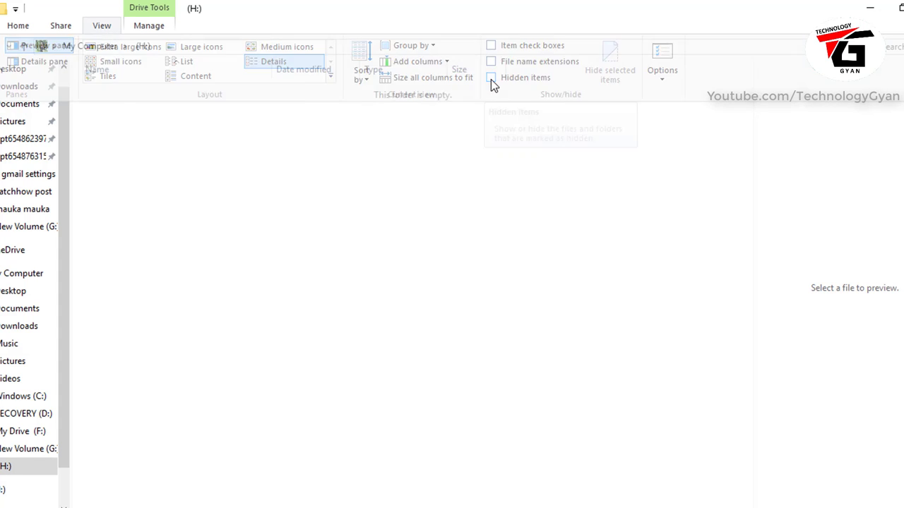